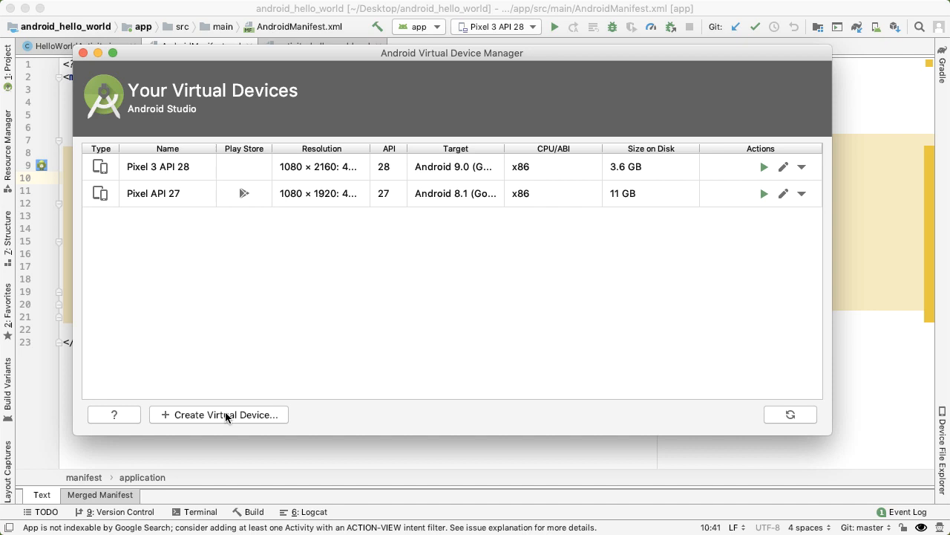
# Start creating a new virtual device using the Pixel 2 phone hardware definition.
pyautogui.click(226, 416)
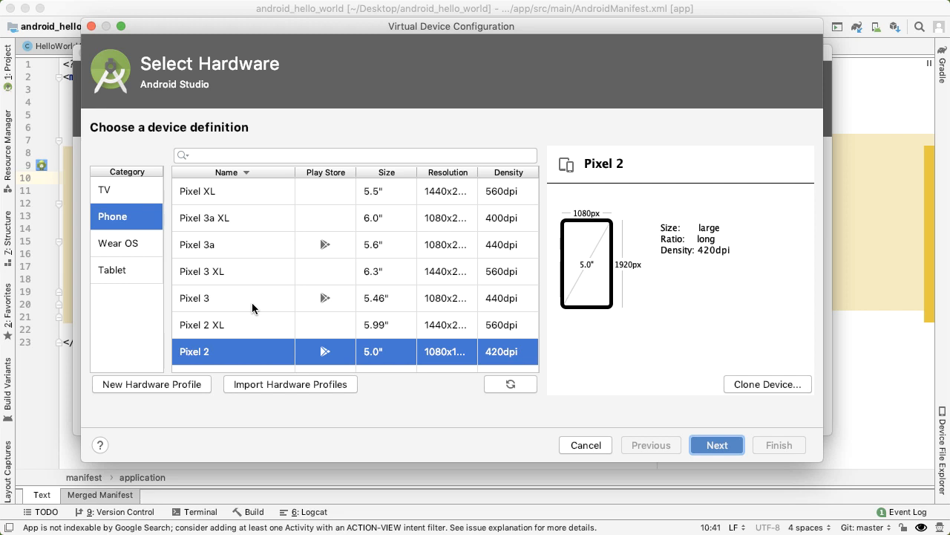
pyautogui.scroll(-15, 250, 289)
pyautogui.scroll(5, 245, 265)
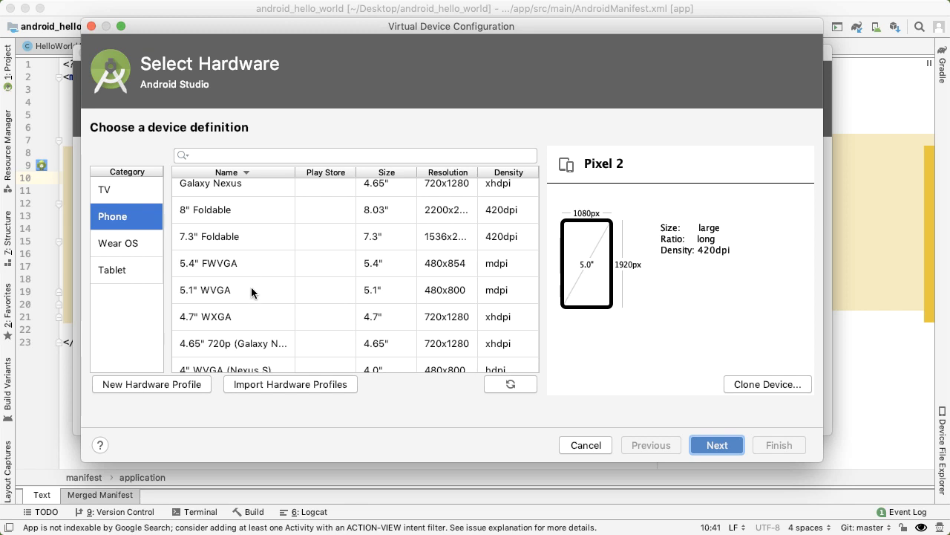
pyautogui.scroll(5, 251, 292)
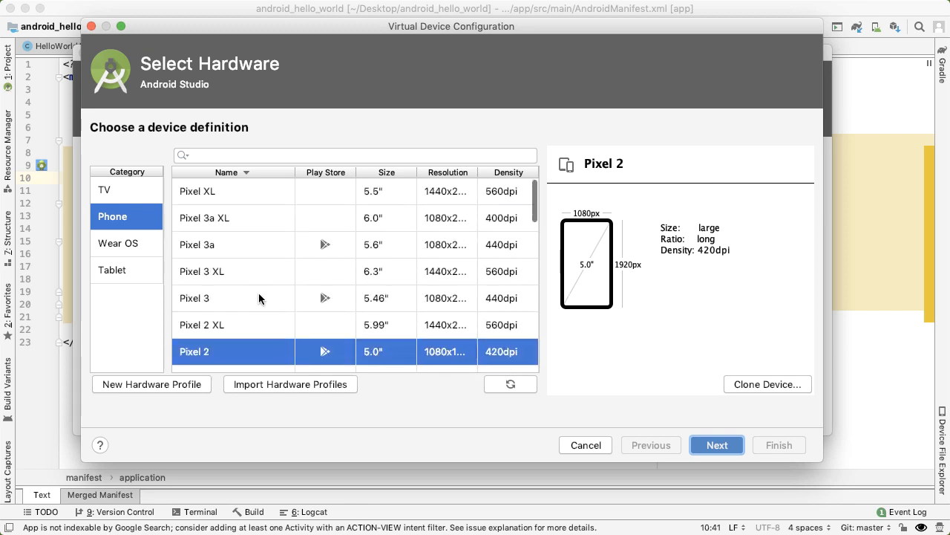
pyautogui.scroll(-1, 208, 290)
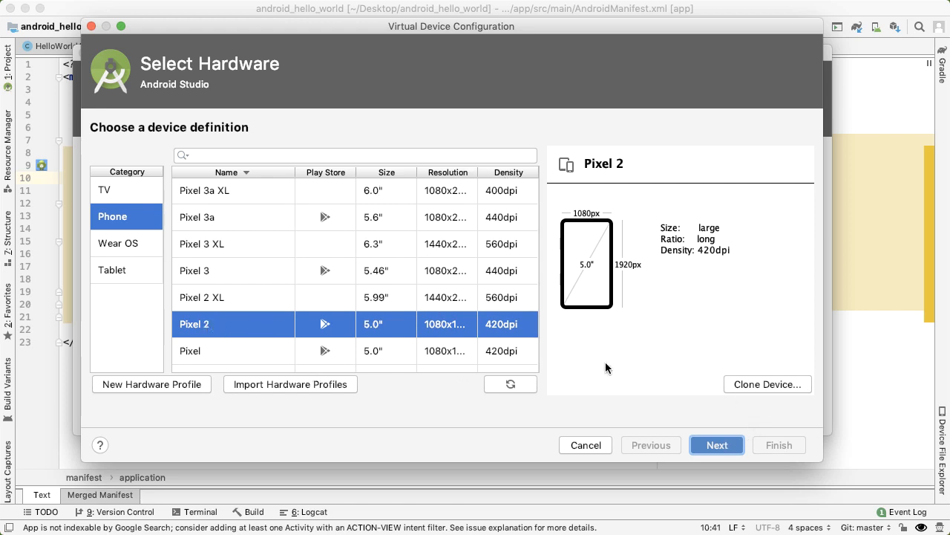
pyautogui.click(717, 445)
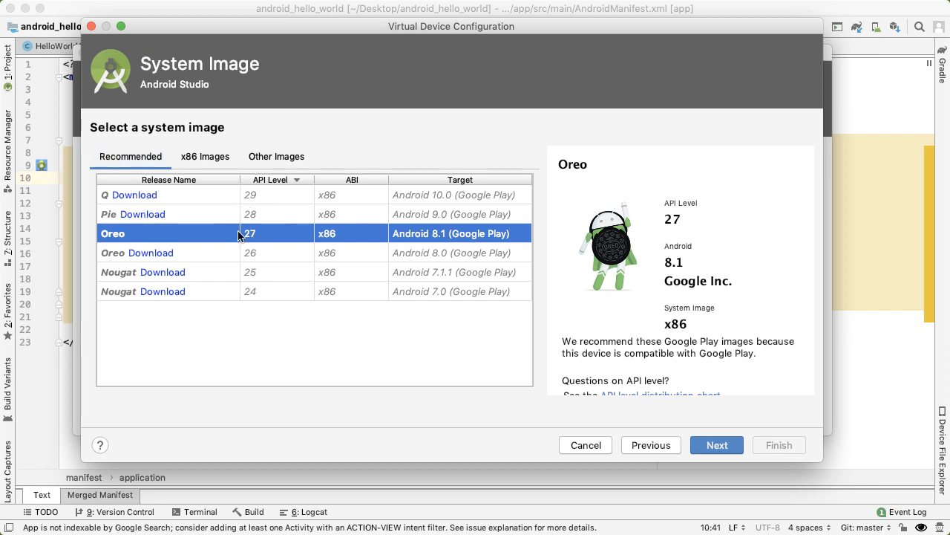
# Download the Q system image (API 29, x86, Android 10.0 with Google Play) and choose it for the virtual device.
pyautogui.click(135, 197)
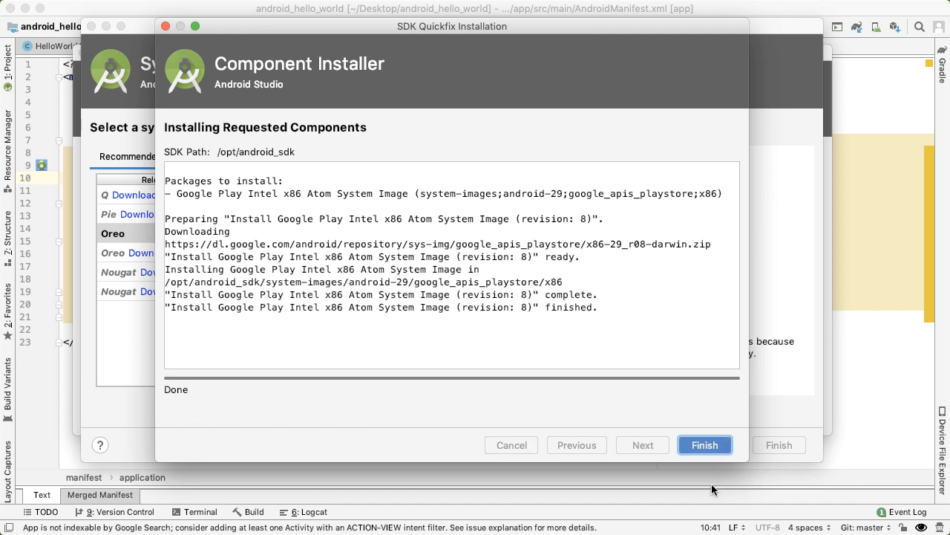
pyautogui.click(705, 445)
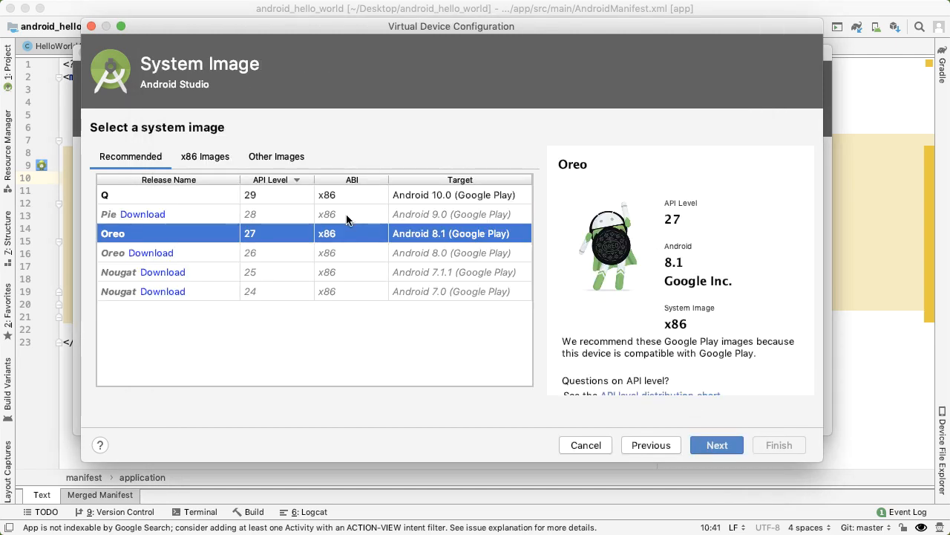
pyautogui.click(251, 196)
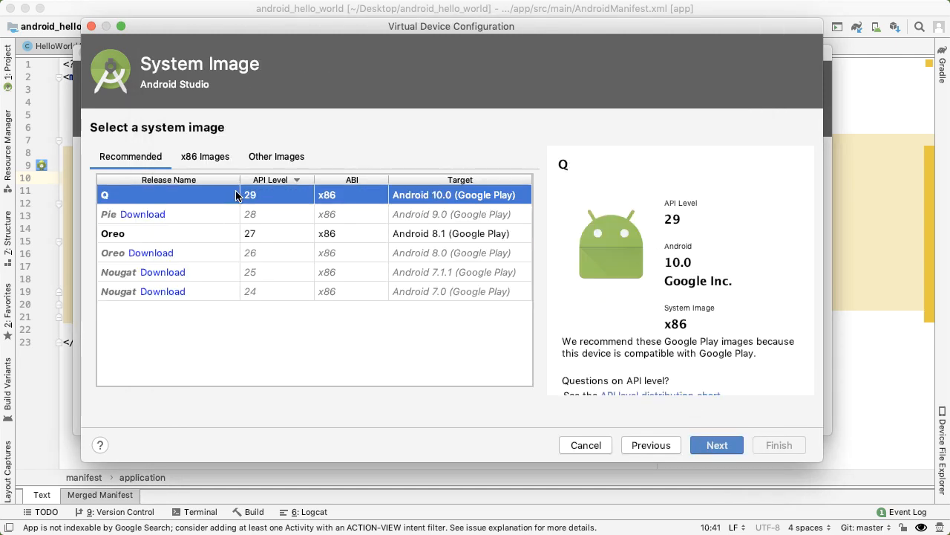
pyautogui.click(717, 446)
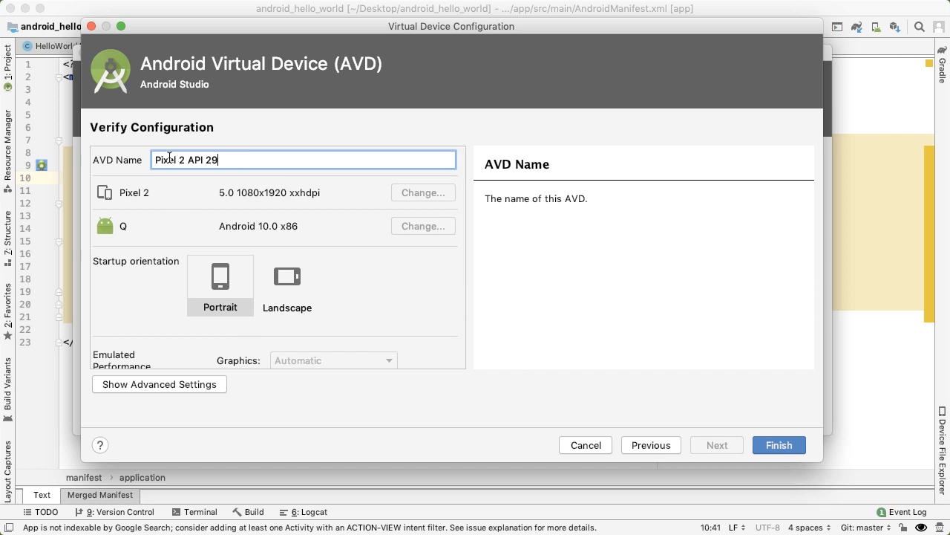
# Examine the virtual device's basic and advanced settings, including camera, network speed, boot option, memory and storage, and device frame.
pyautogui.scroll(-3, 174, 219)
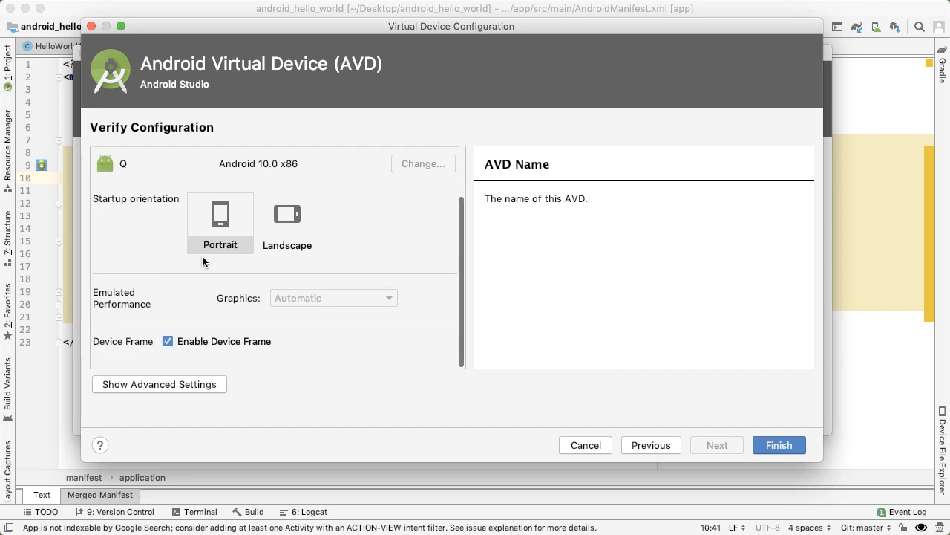
pyautogui.scroll(3, 202, 260)
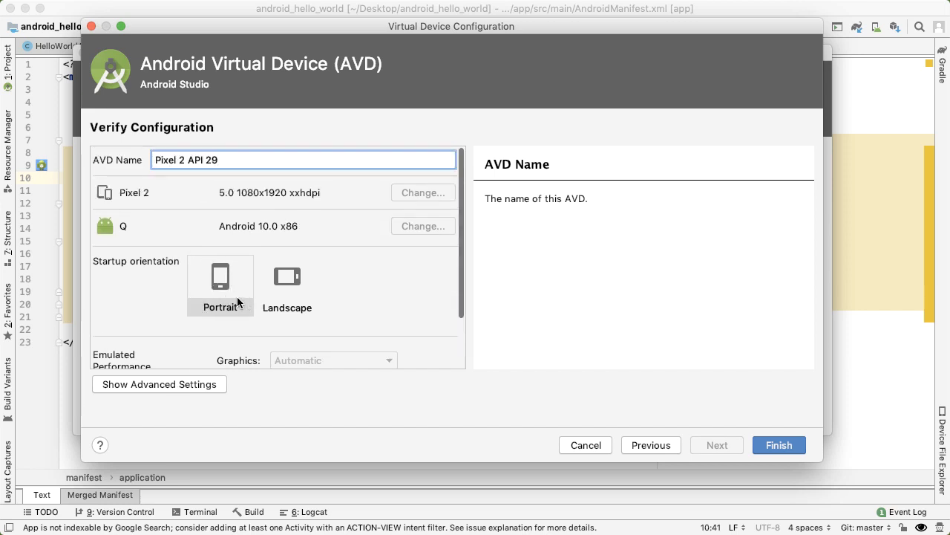
pyautogui.click(178, 384)
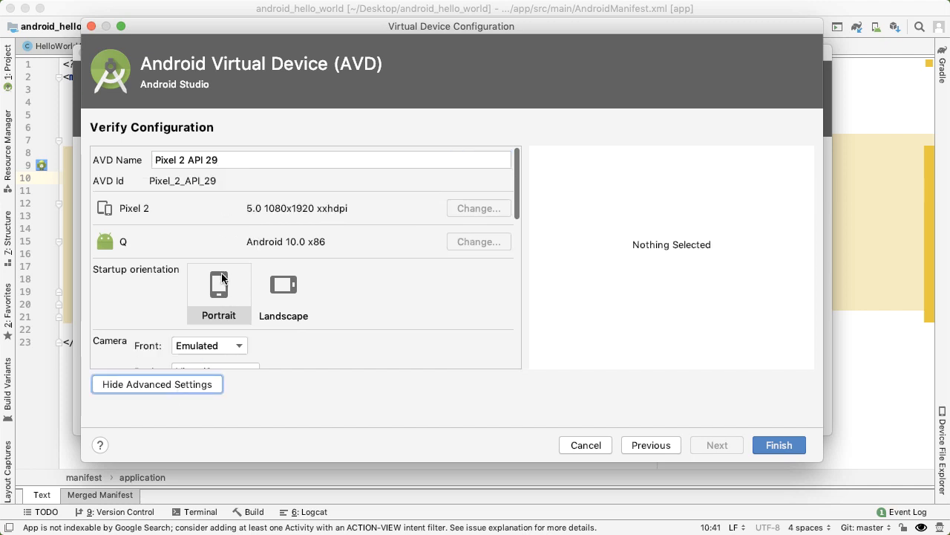
pyautogui.scroll(-3, 221, 278)
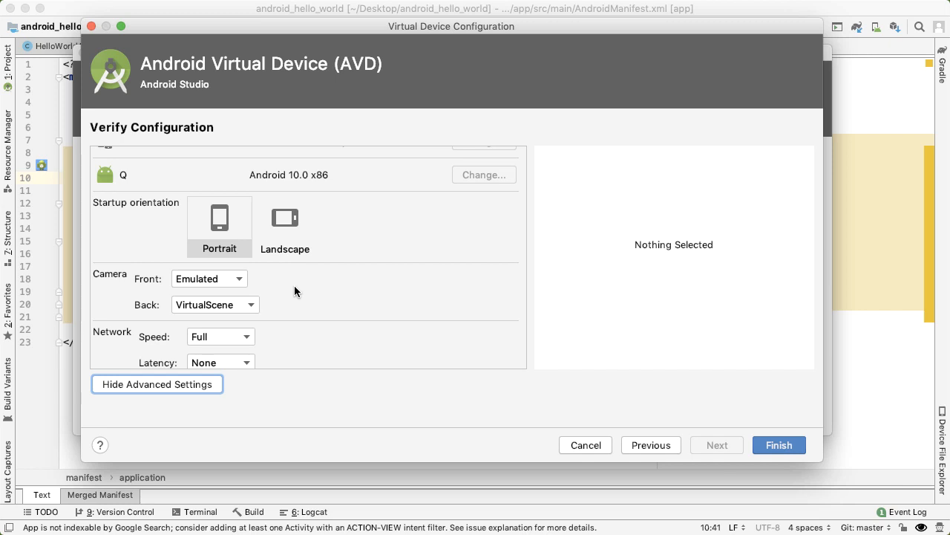
pyautogui.scroll(-3, 294, 287)
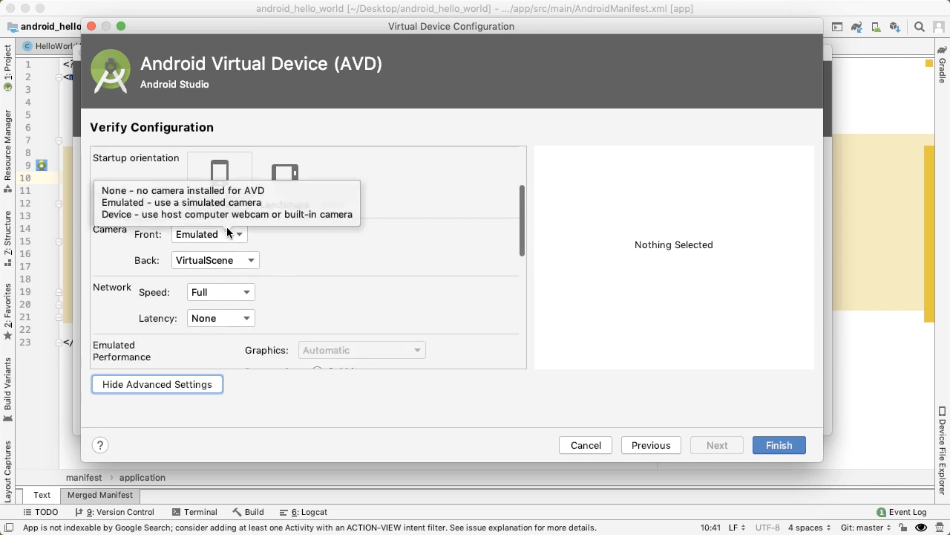
pyautogui.scroll(-1, 275, 256)
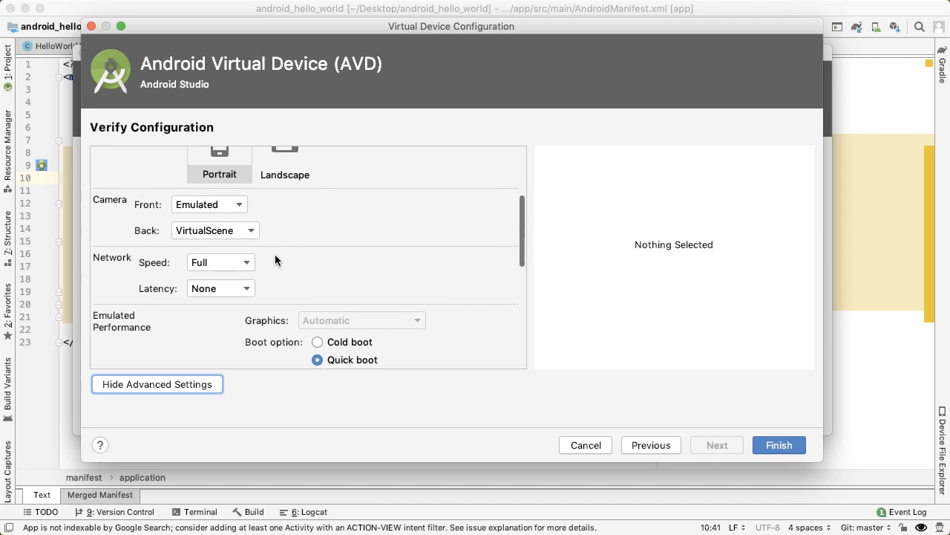
pyautogui.scroll(-2, 274, 255)
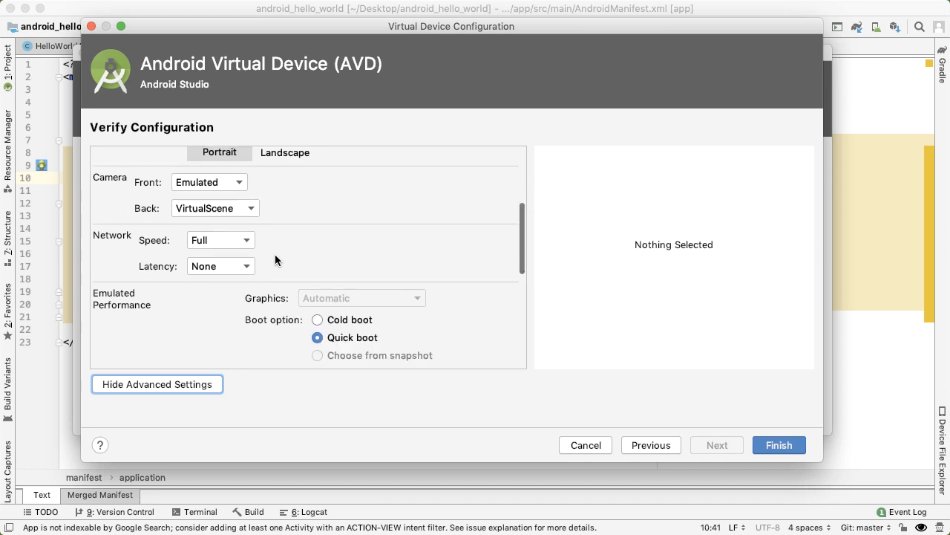
pyautogui.click(251, 224)
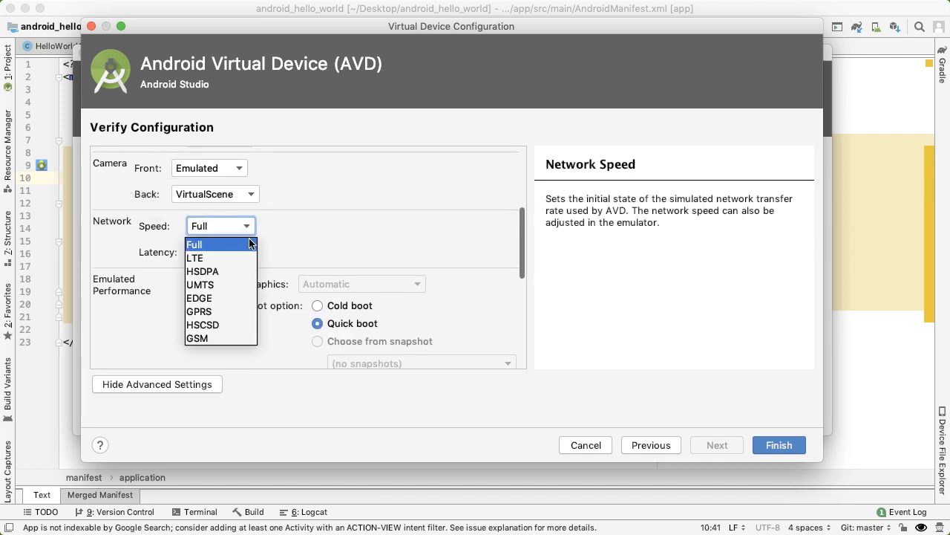
pyautogui.click(302, 215)
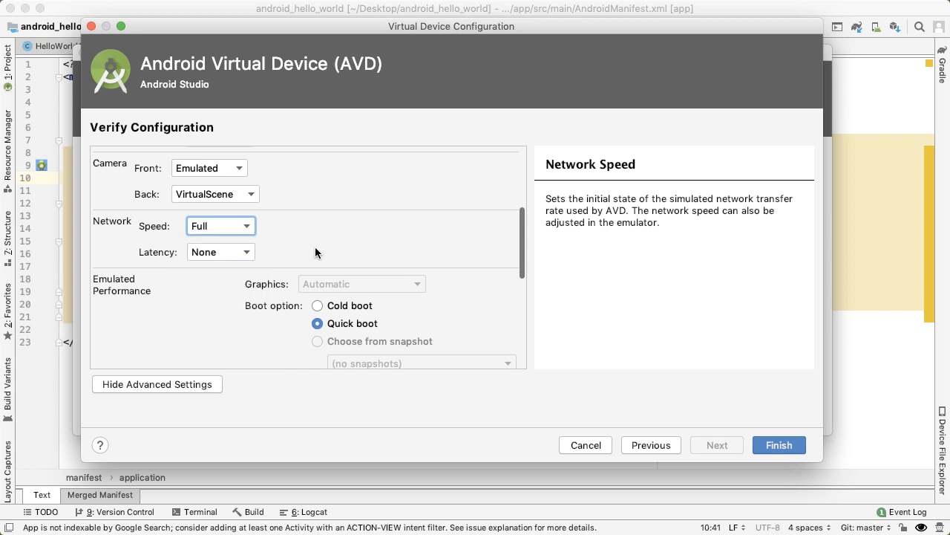
pyautogui.scroll(-5, 315, 252)
pyautogui.scroll(-8, 246, 265)
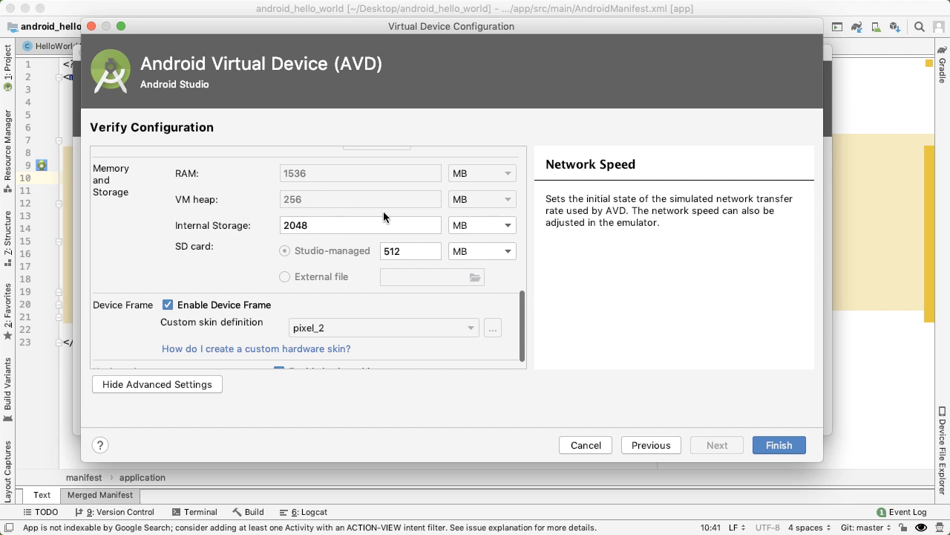
pyautogui.scroll(-1, 366, 282)
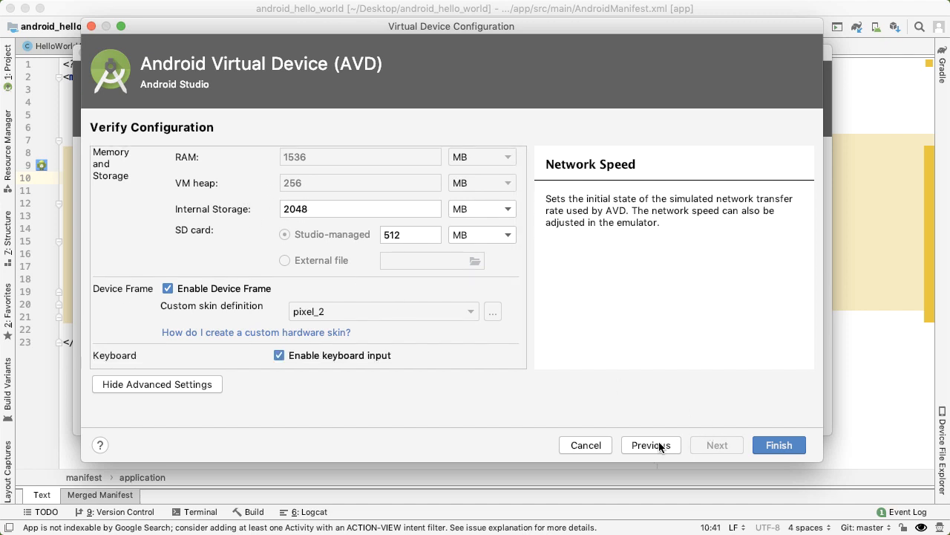
pyautogui.click(191, 382)
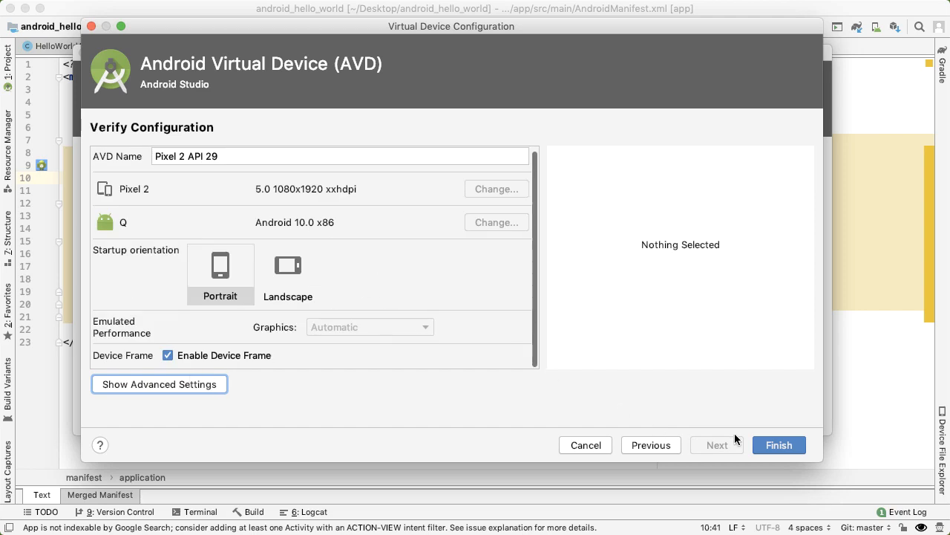
# Finish creating the Pixel 2 virtual device with its default configuration and launch it in the emulator.
pyautogui.click(780, 446)
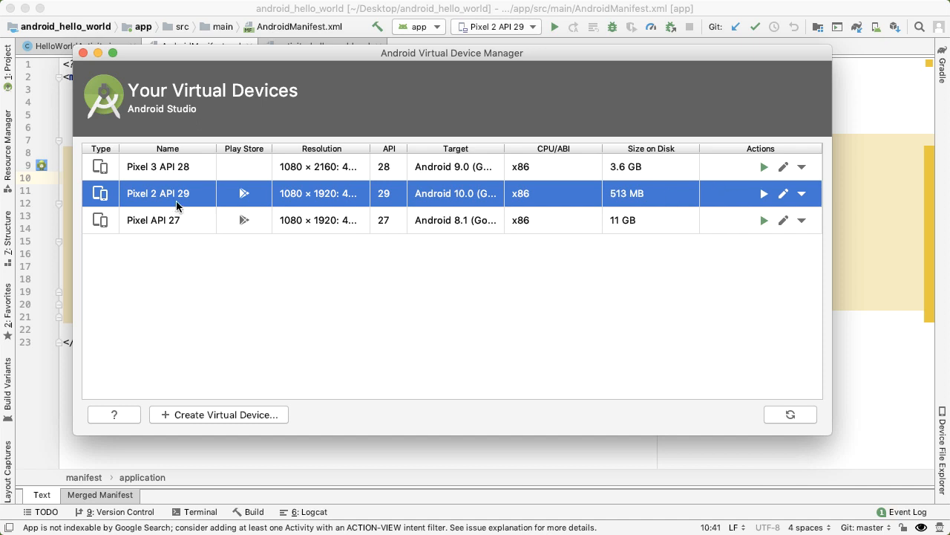
pyautogui.click(764, 194)
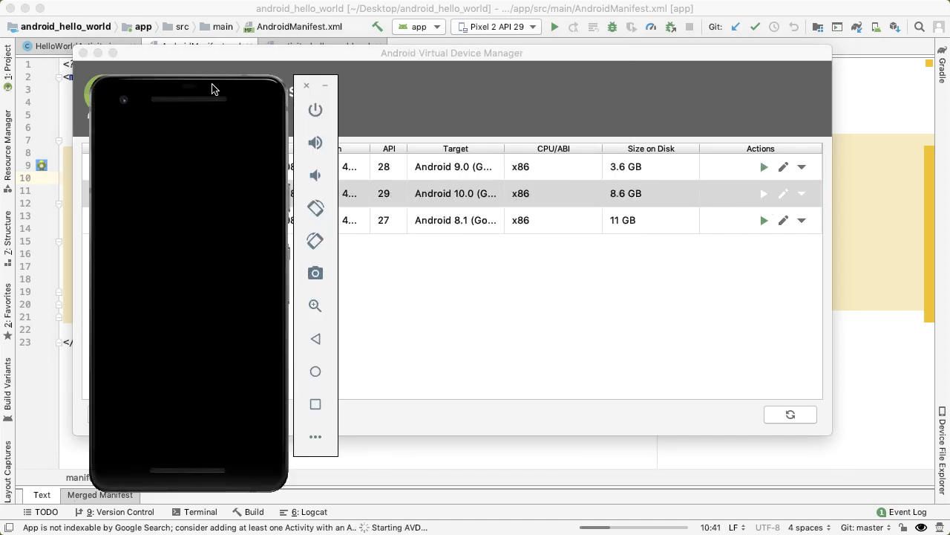
# Move the emulator window clear of the virtual device list and close the Android Virtual Device Manager.
pyautogui.moveTo(178, 91); pyautogui.dragTo(720, 38)
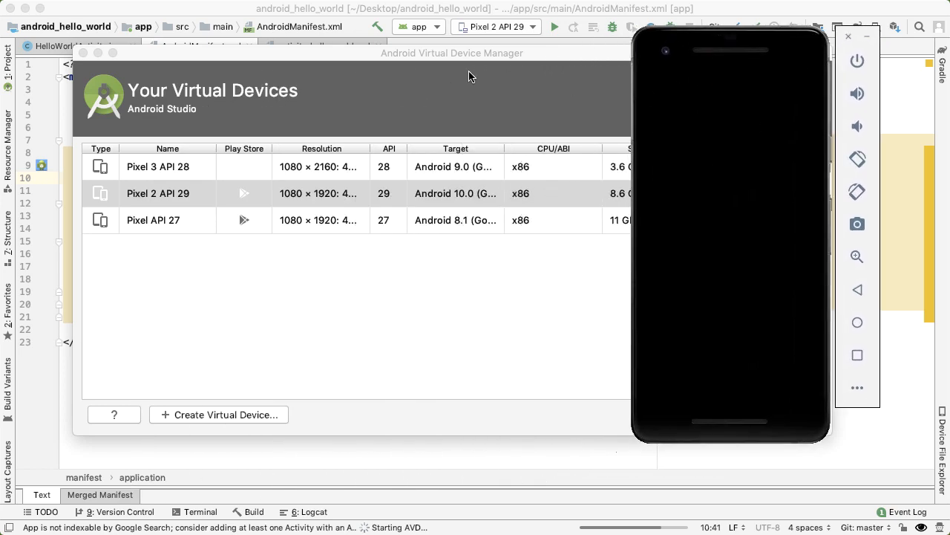
pyautogui.click(526, 58)
pyautogui.click(84, 53)
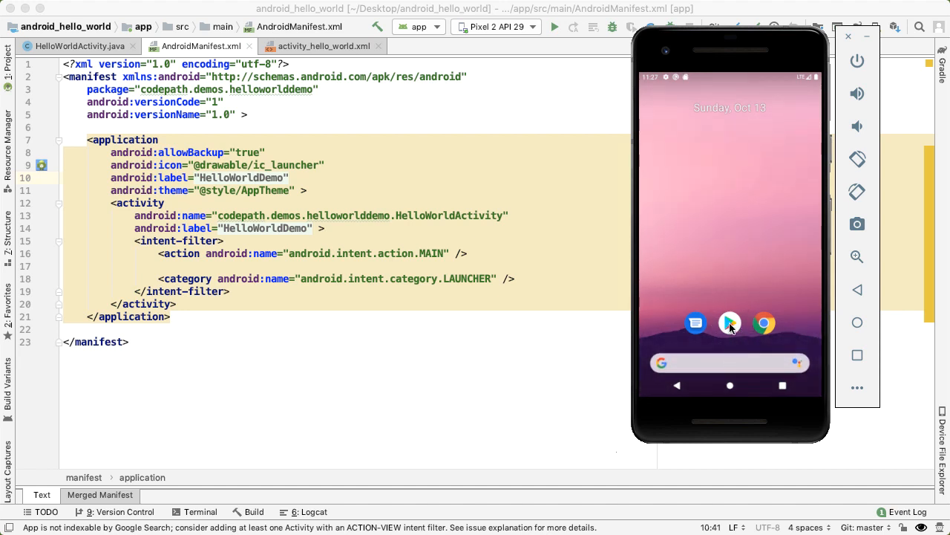
# View the apps installed on the emulated phone and return to its home screen.
pyautogui.moveTo(730, 347); pyautogui.dragTo(729, 216)
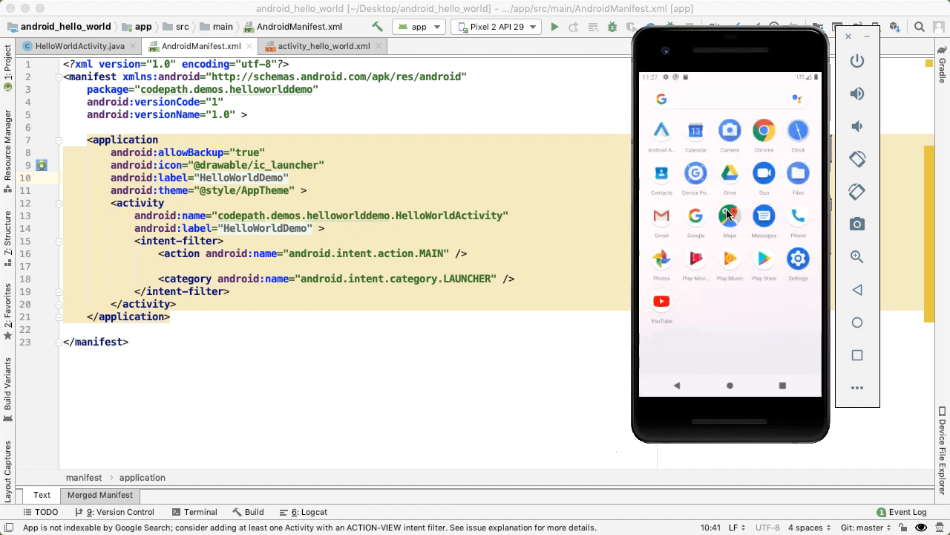
pyautogui.moveTo(737, 113); pyautogui.dragTo(734, 268)
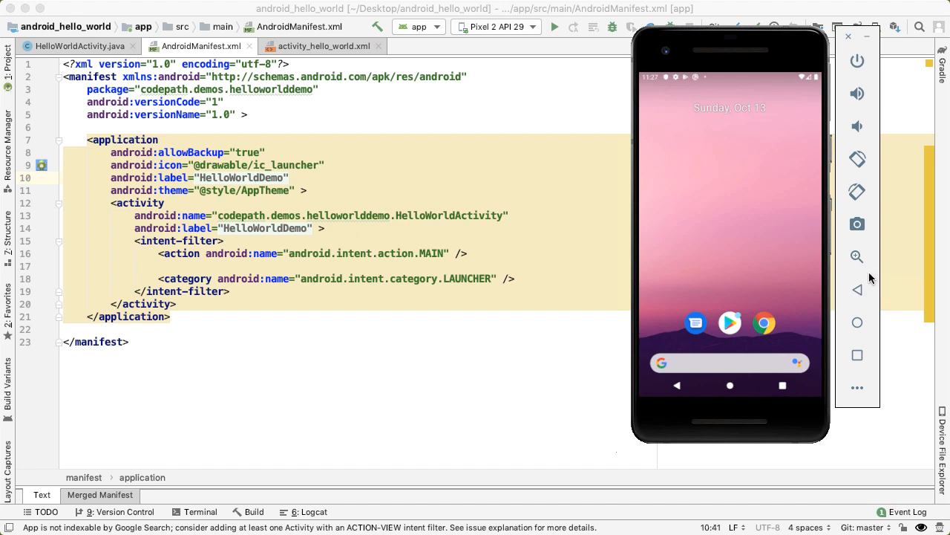
# Run the app on the running Pixel 2 API 29 device and switch to the emulator.
pyautogui.click(492, 152)
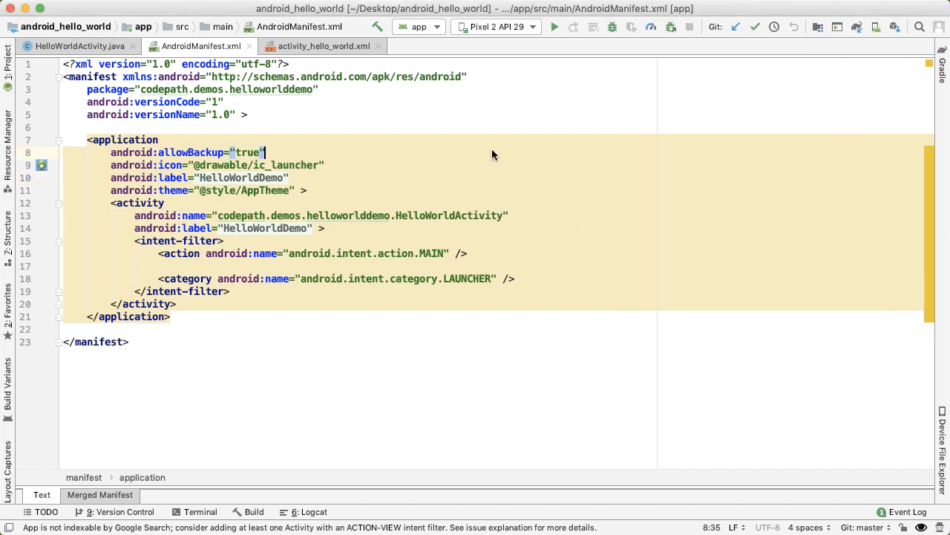
pyautogui.click(535, 28)
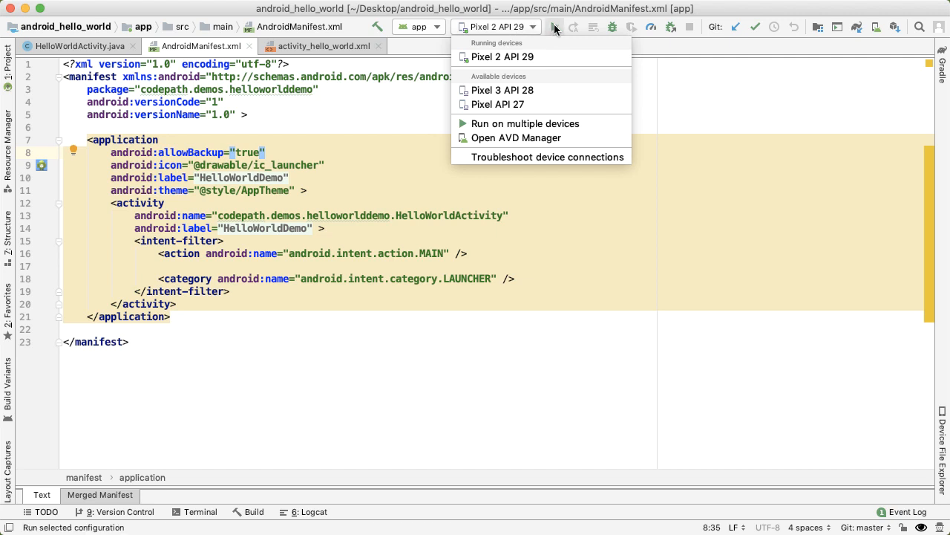
pyautogui.click(528, 58)
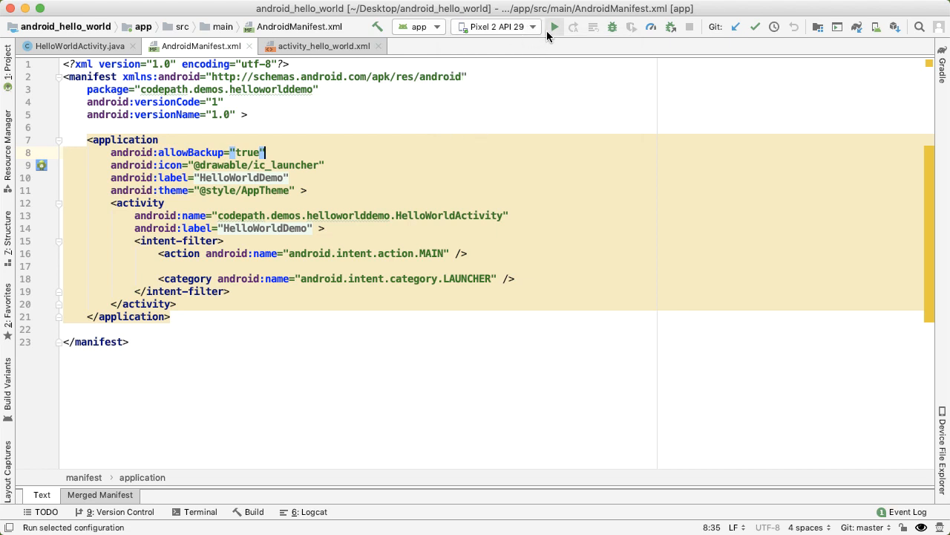
pyautogui.click(554, 27)
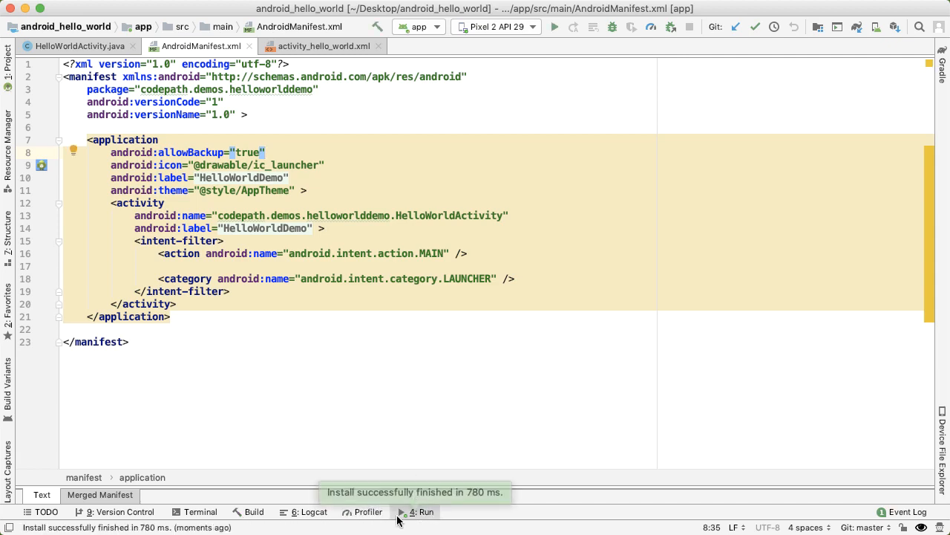
pyautogui.press('super+Tab')
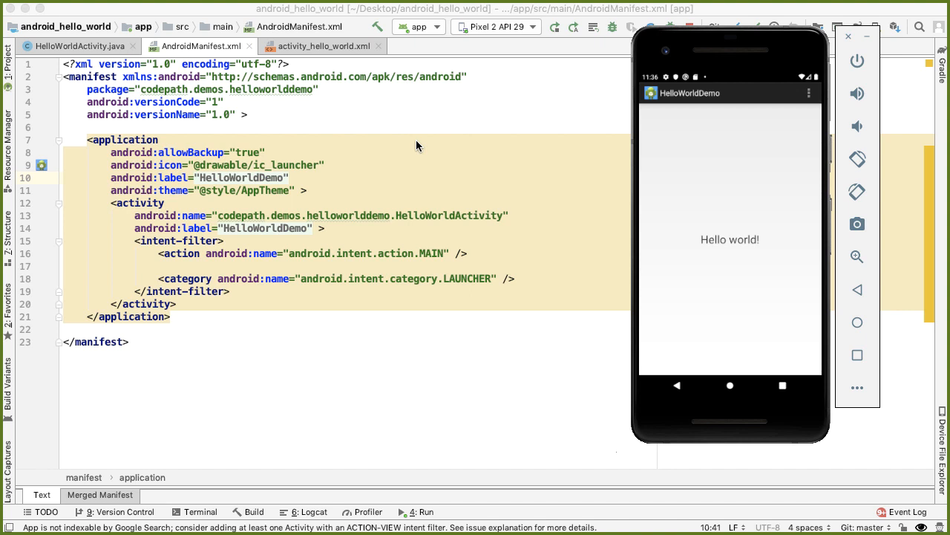
# Open HelloWorldActivity.java and follow the activity_hello_world reference in setContentView to its layout file.
pyautogui.click(80, 46)
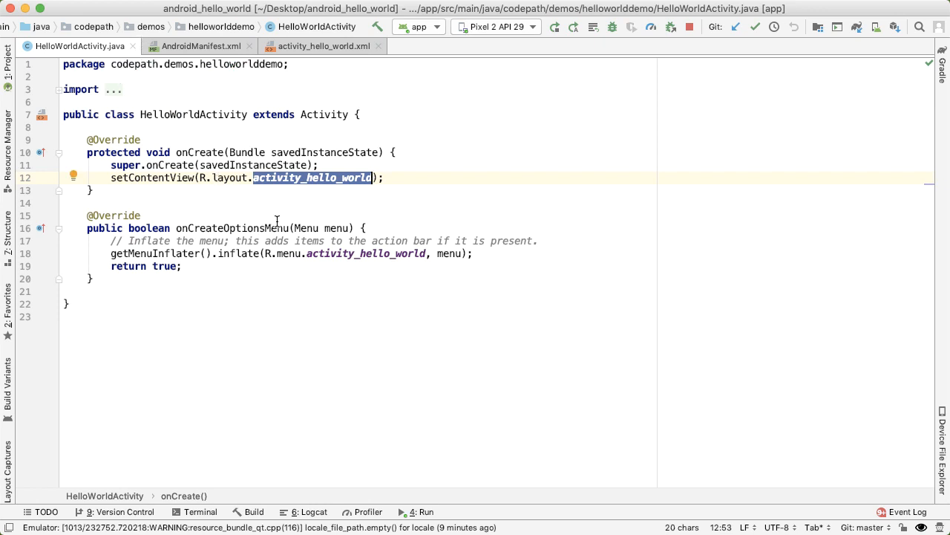
pyautogui.click(225, 152)
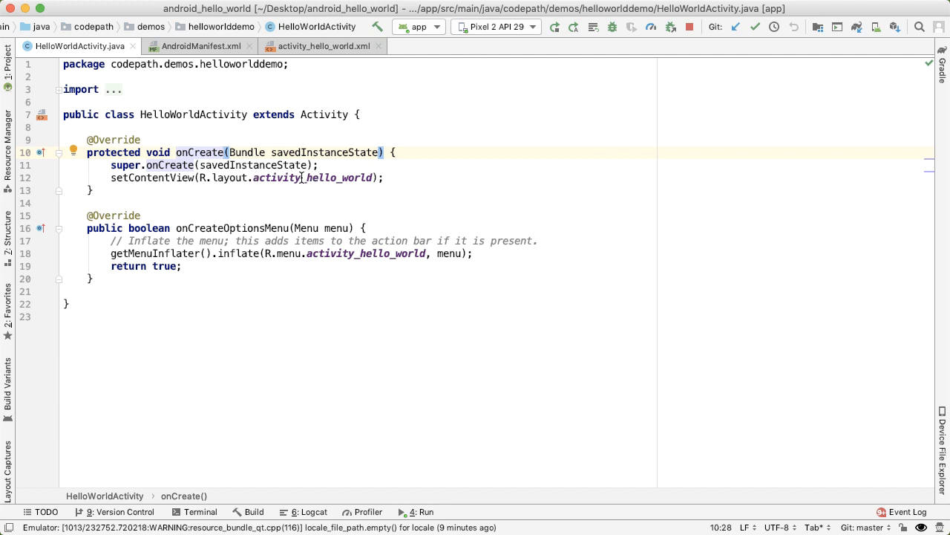
pyautogui.press('super')
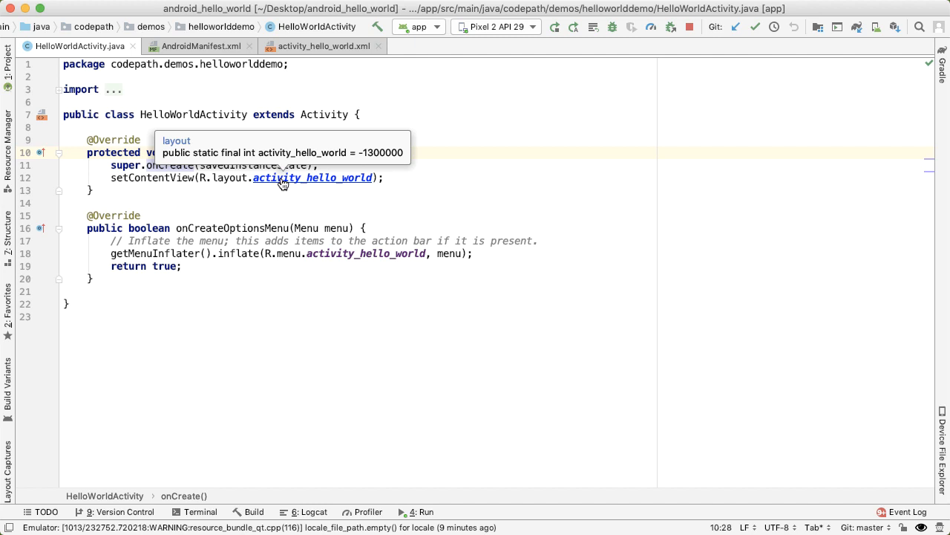
pyautogui.keyDown('super'); pyautogui.click(282, 183); pyautogui.keyUp('super')
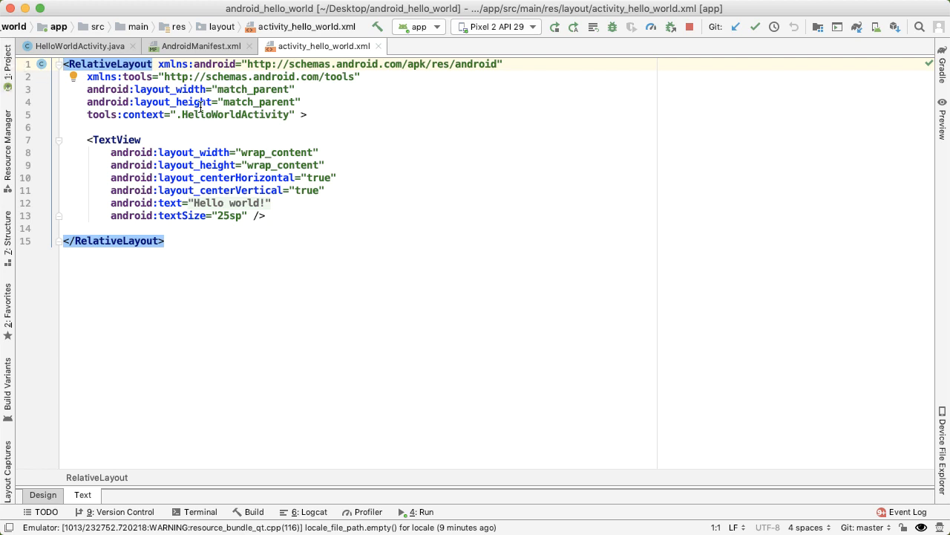
# Replace the TextView's android:text value in activity_hello_world.xml with "Codepath".
pyautogui.click(233, 203)
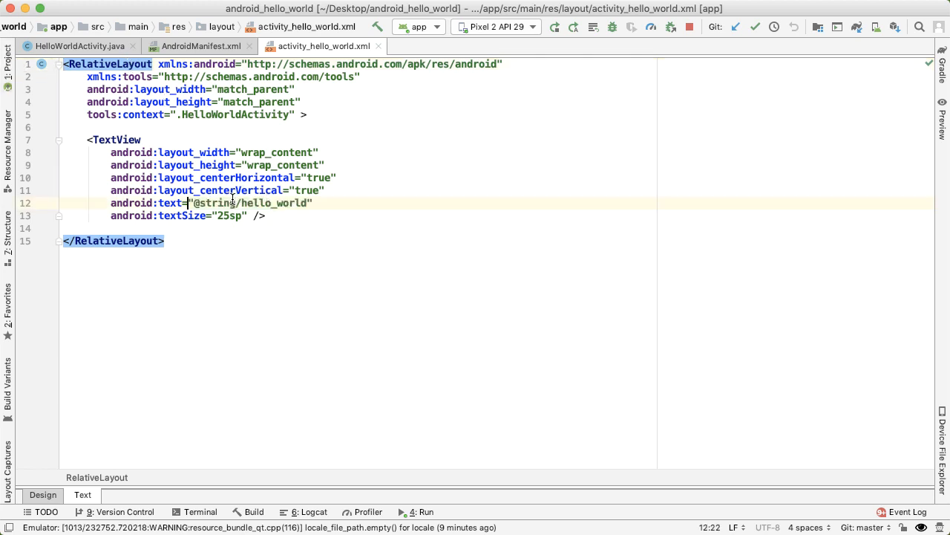
pyautogui.moveTo(194, 202); pyautogui.dragTo(307, 194)
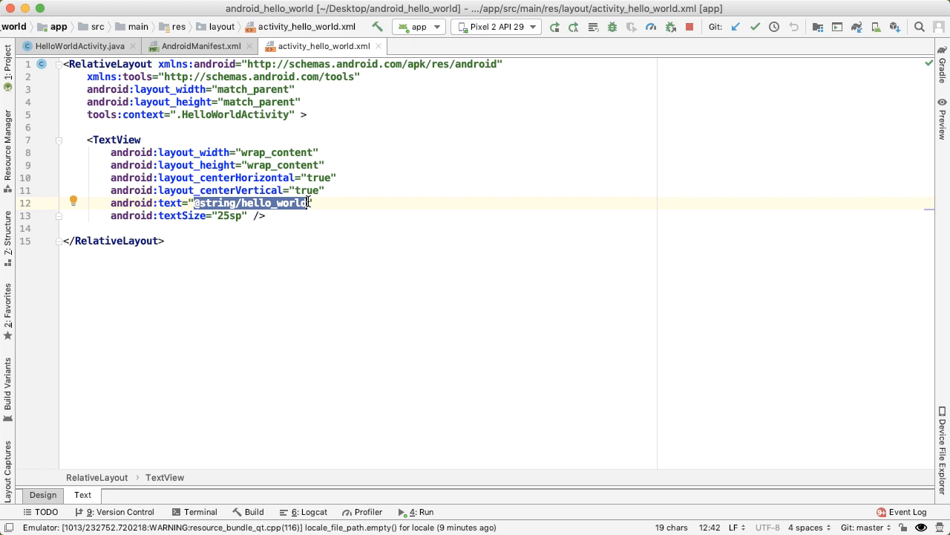
pyautogui.write('Codepath')
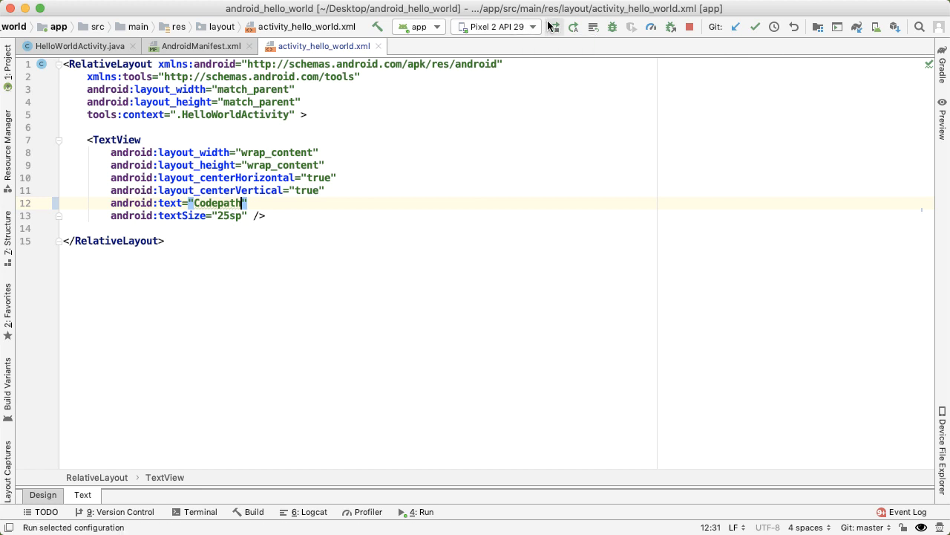
# Rerun the app with the edited layout and switch to the emulator.
pyautogui.click(554, 28)
pyautogui.press('super+Tab')
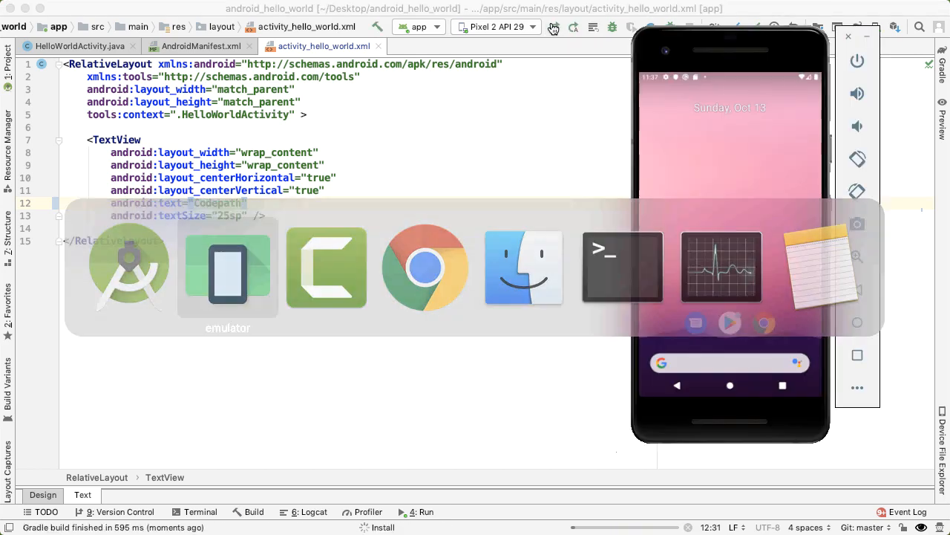